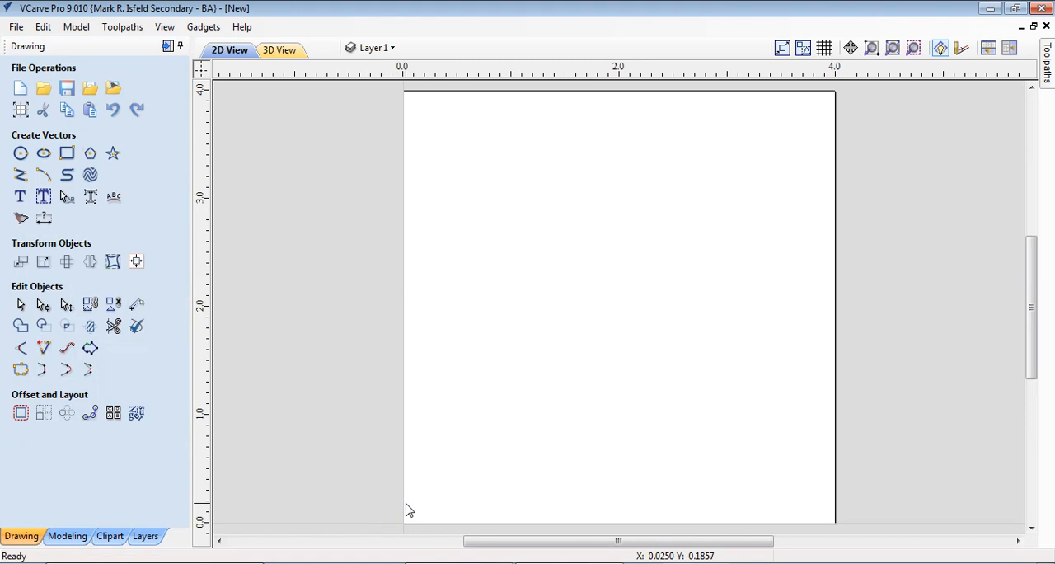
Draw a circle with a diameter of 3 inches in the lower-left area of the material
click(21, 154)
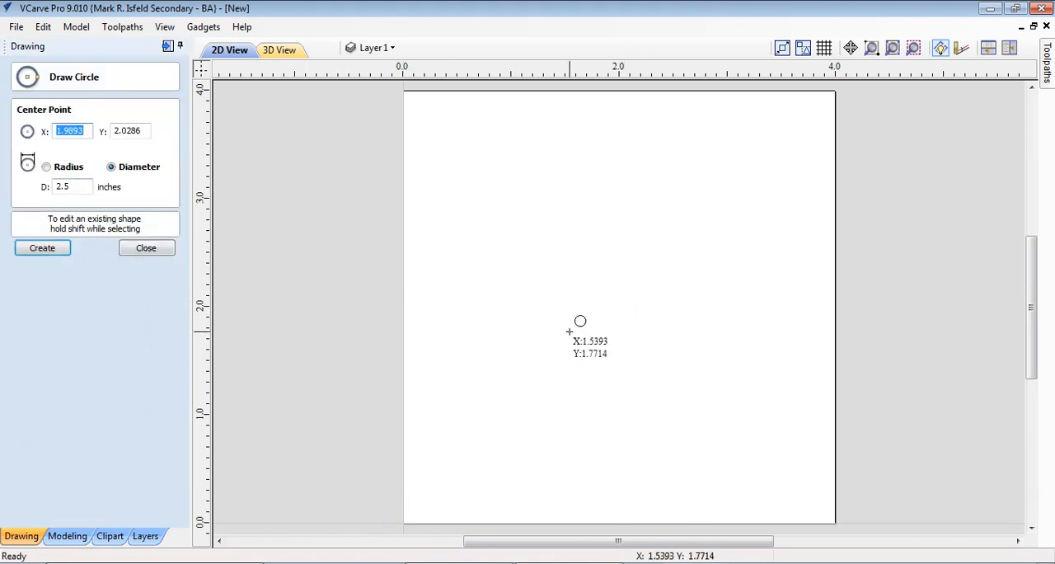
drag(538, 358, 676, 280)
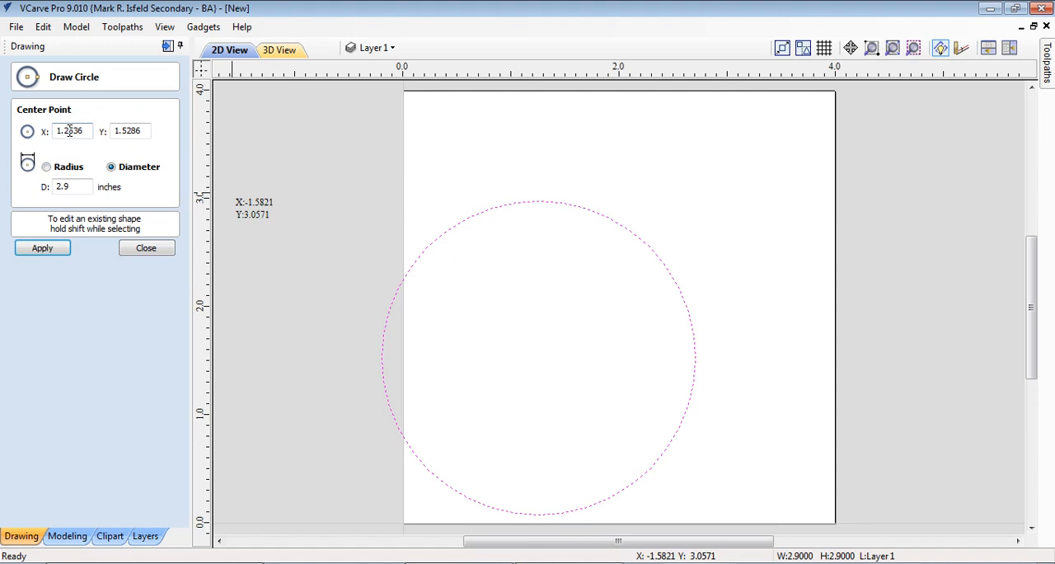
drag(84, 187, 42, 186)
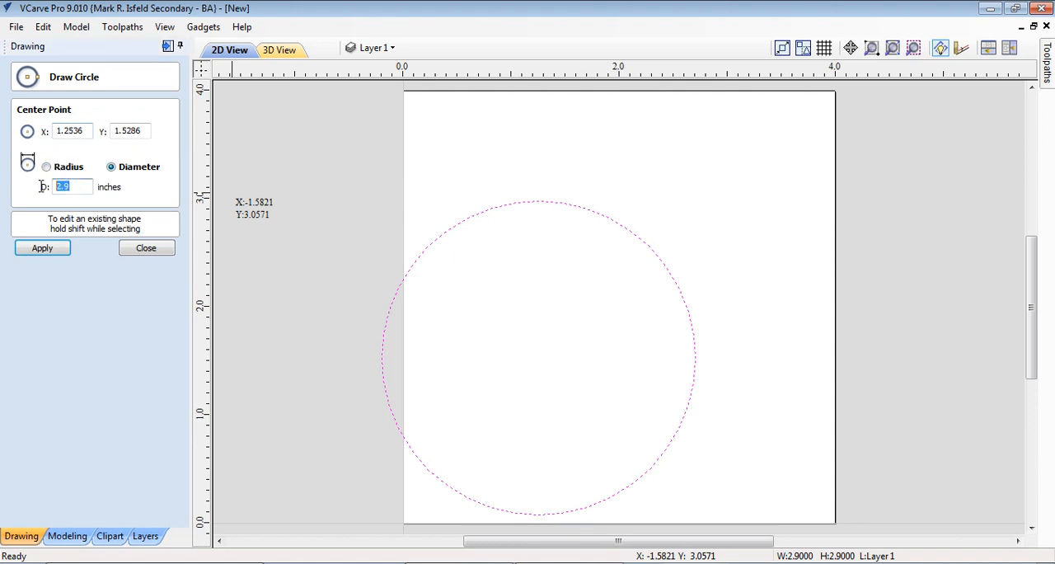
text(3)
key(Return)
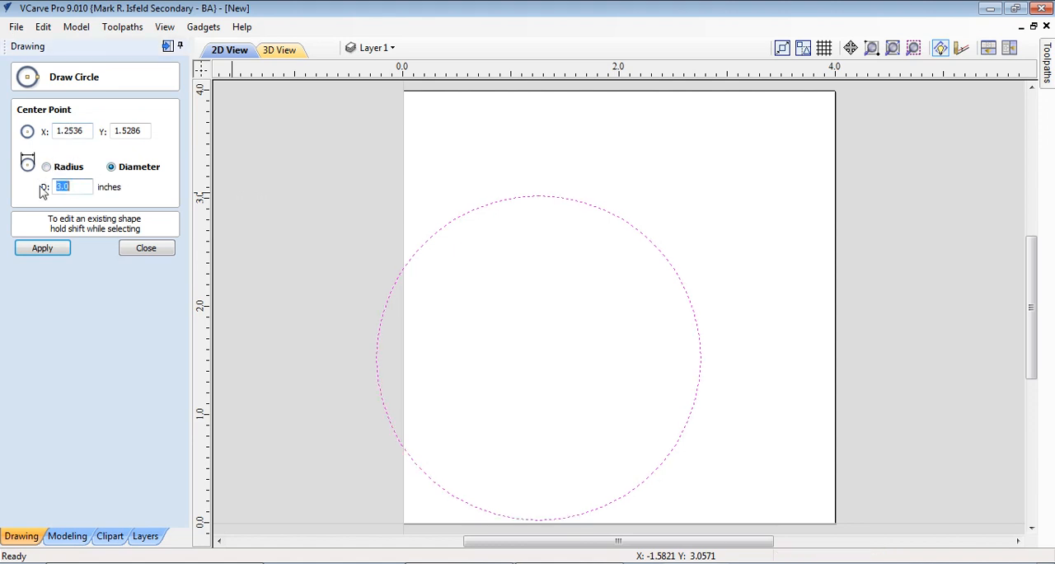
click(43, 251)
click(146, 250)
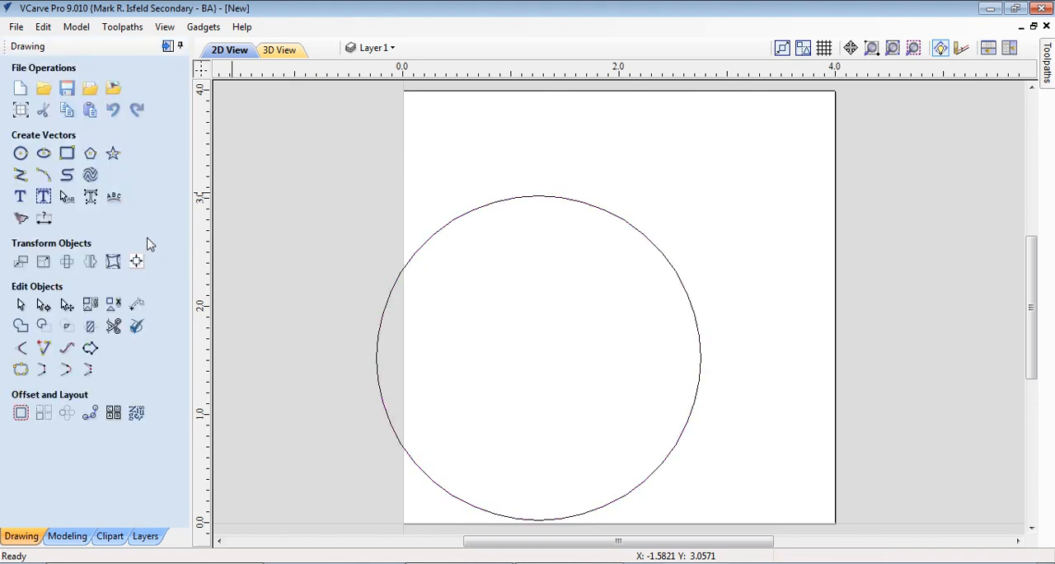
Draw a square-cornered rectangle 3 inches wide and 3 inches high over the circle
click(66, 155)
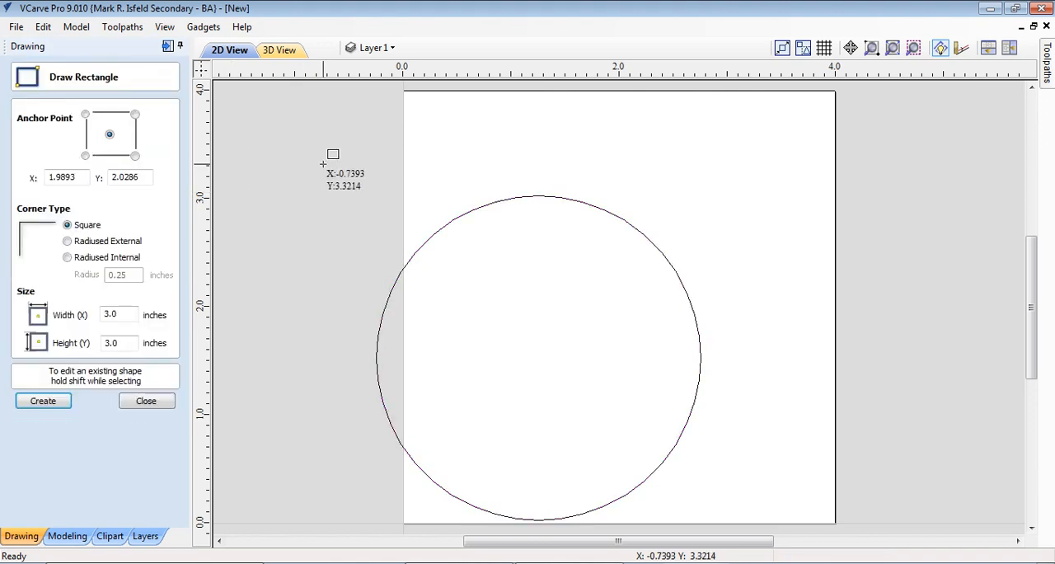
drag(442, 134, 794, 475)
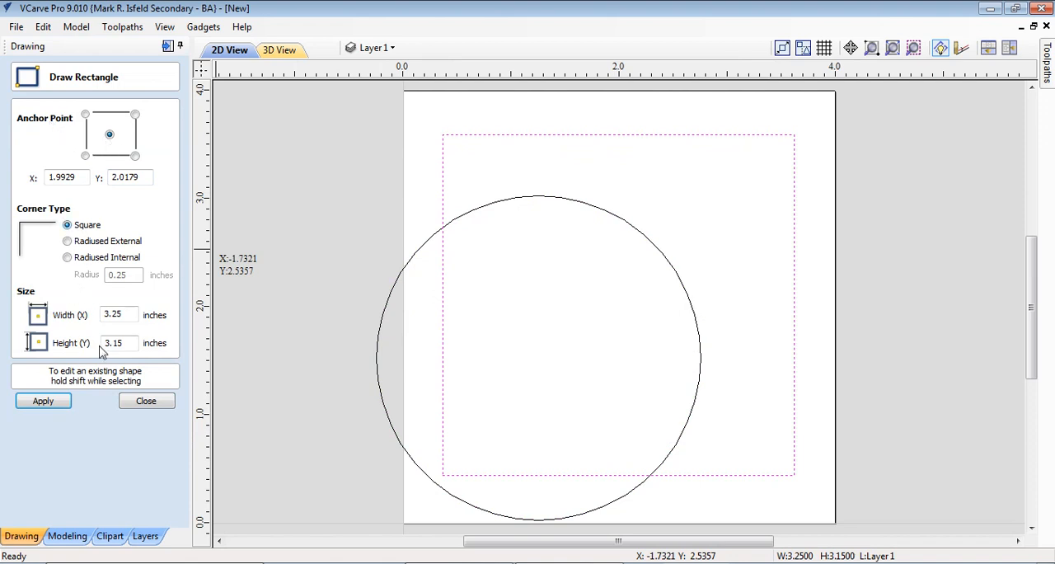
drag(124, 318, 64, 322)
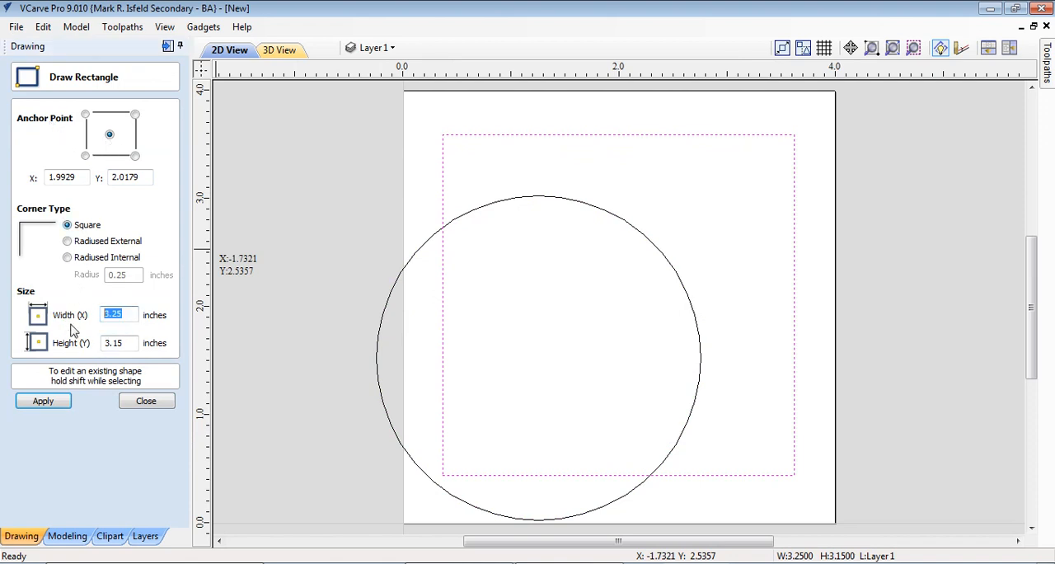
text(3)
drag(124, 346, 102, 344)
text(3)
click(39, 408)
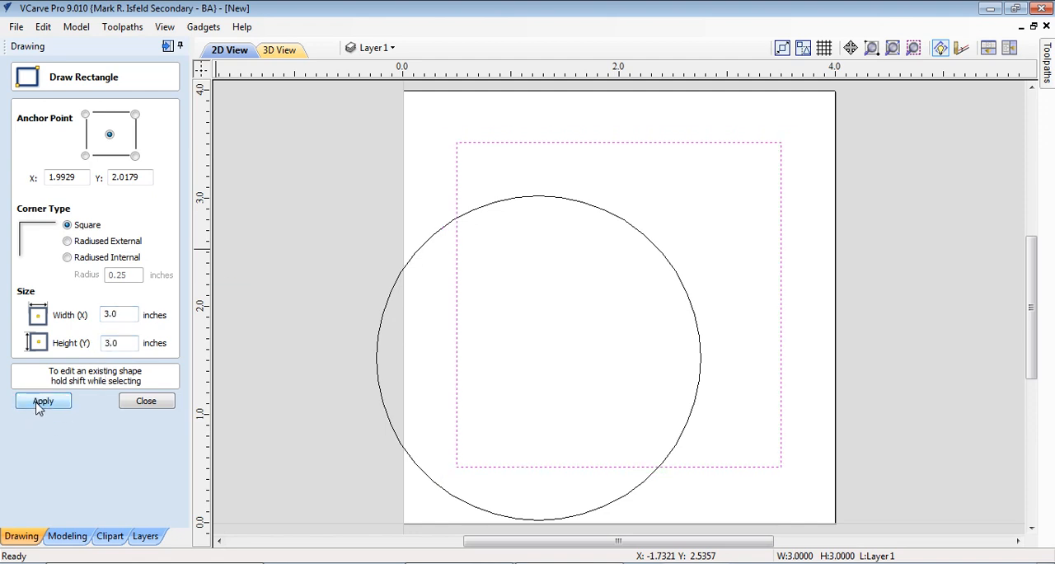
click(145, 401)
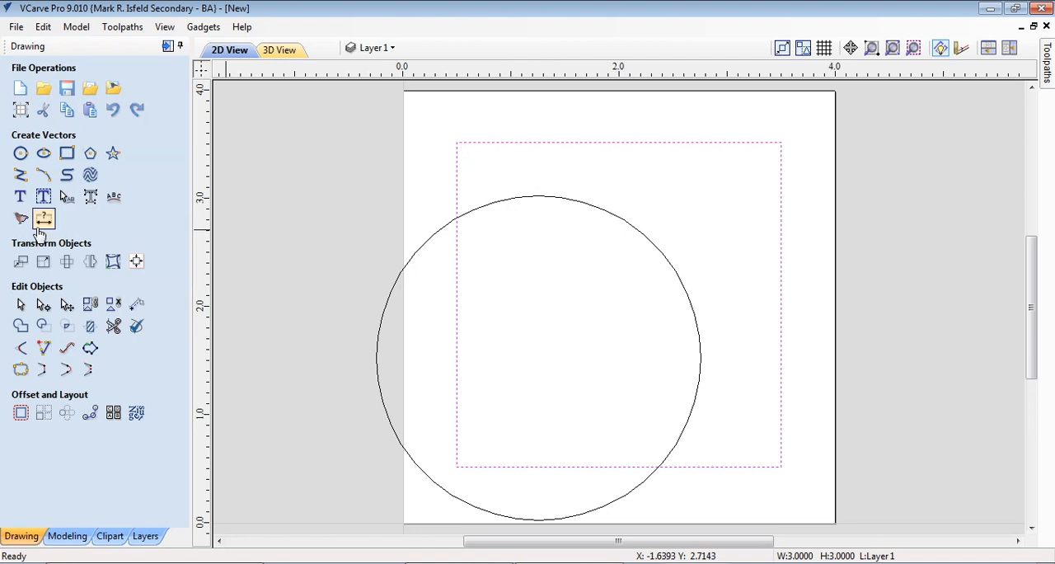
Center the square in the material and center the circle on the square
click(137, 262)
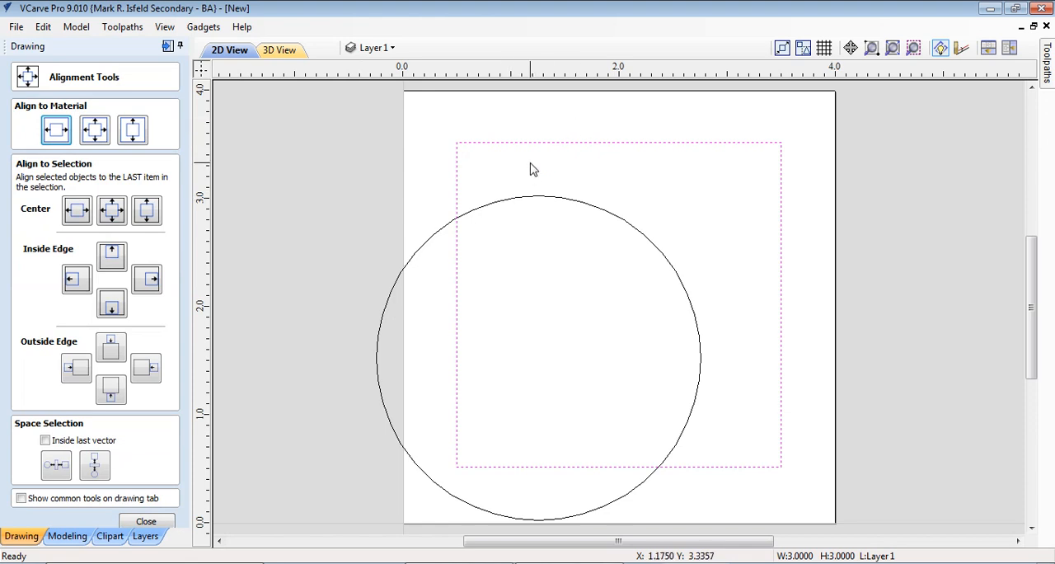
click(94, 132)
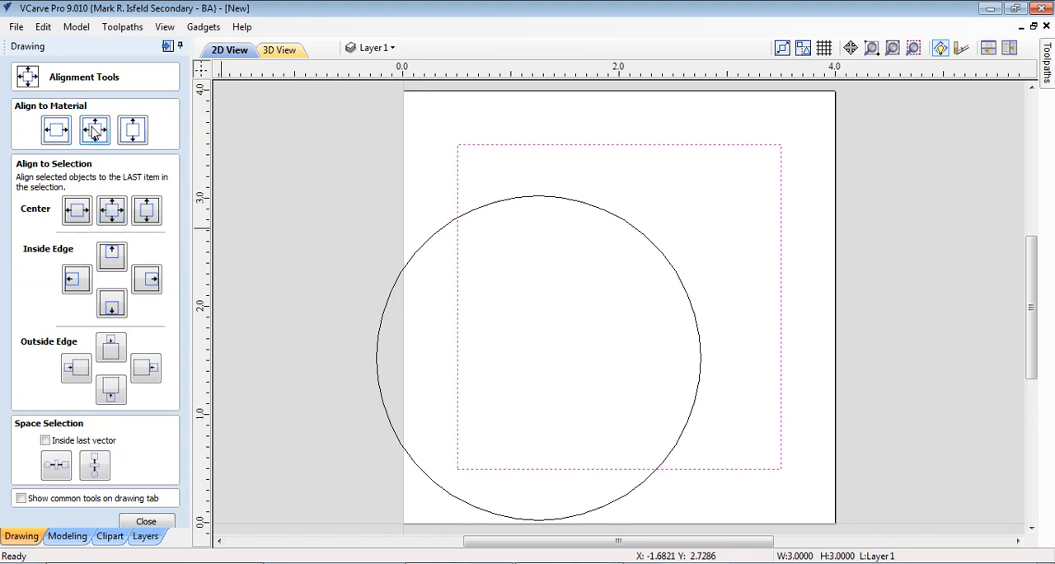
click(416, 253)
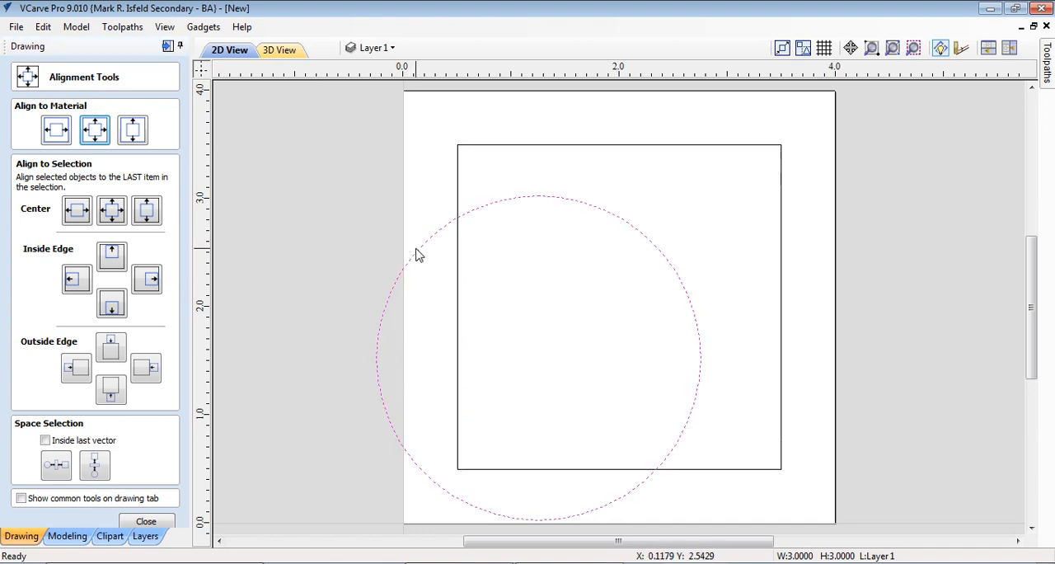
shift+click(457, 186)
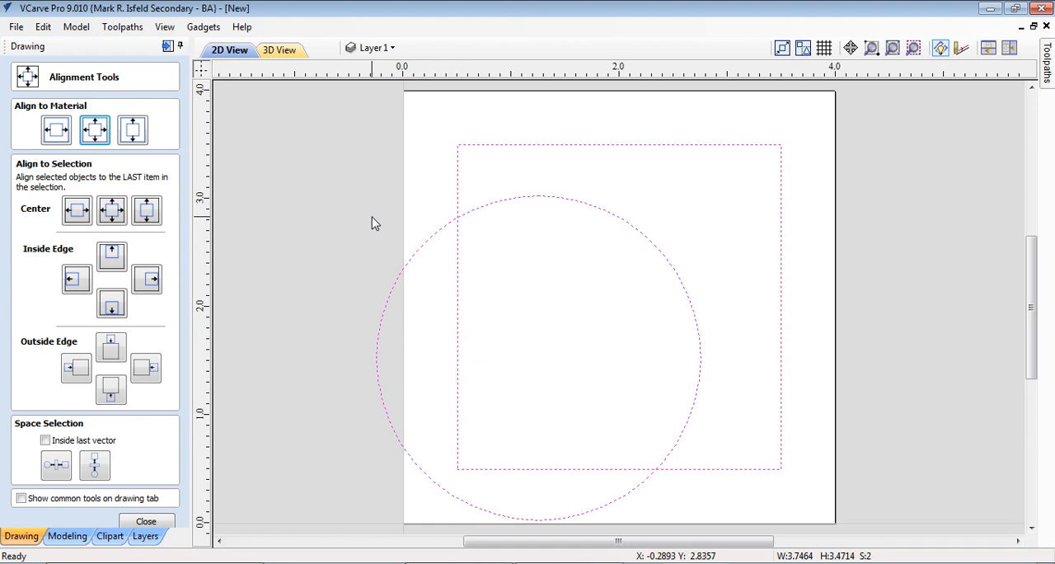
click(113, 212)
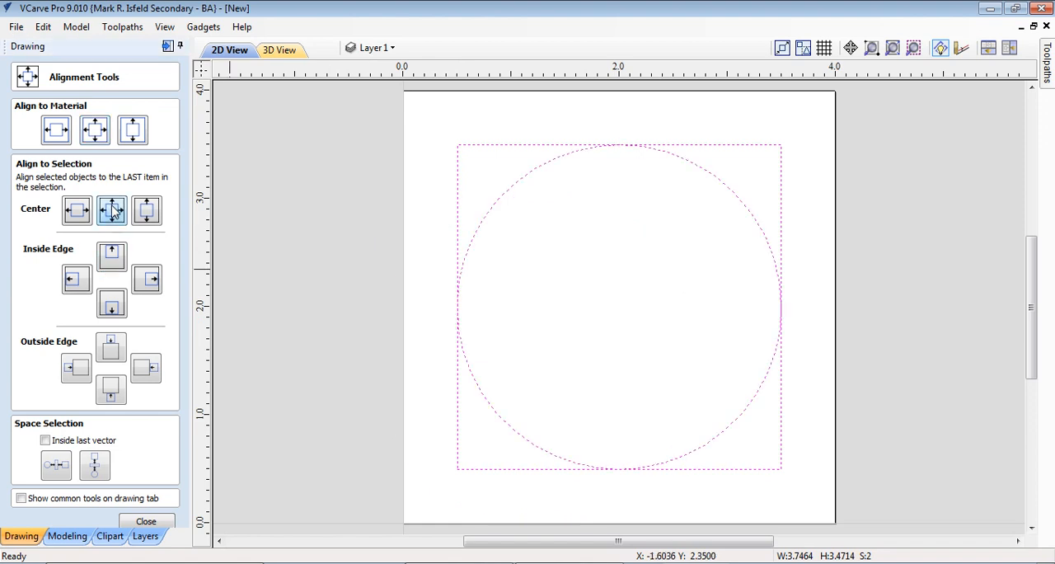
click(341, 353)
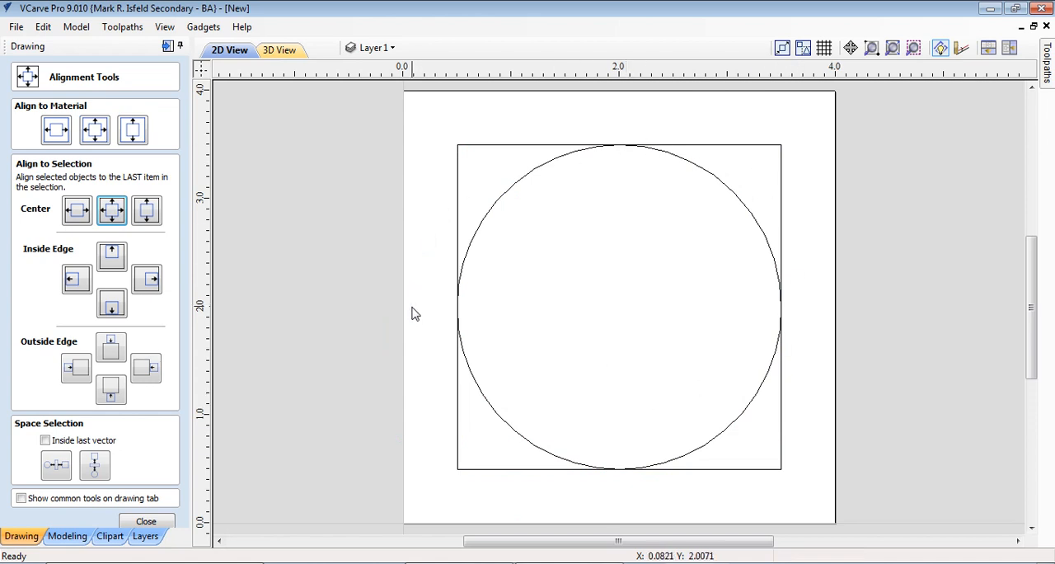
click(147, 522)
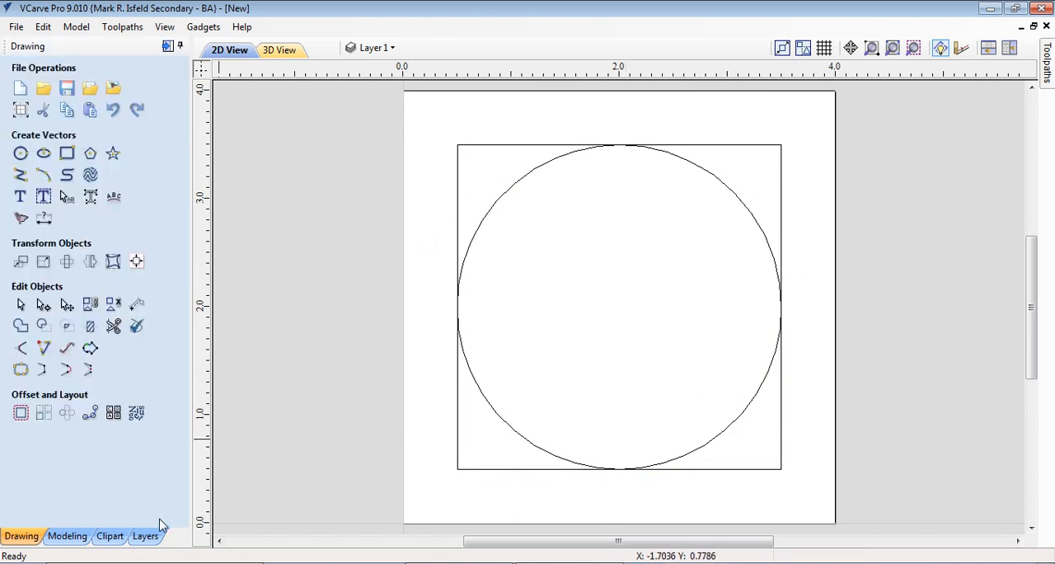
Resize the circle about its center to 2.5 inches wide and high with linked proportions
click(479, 236)
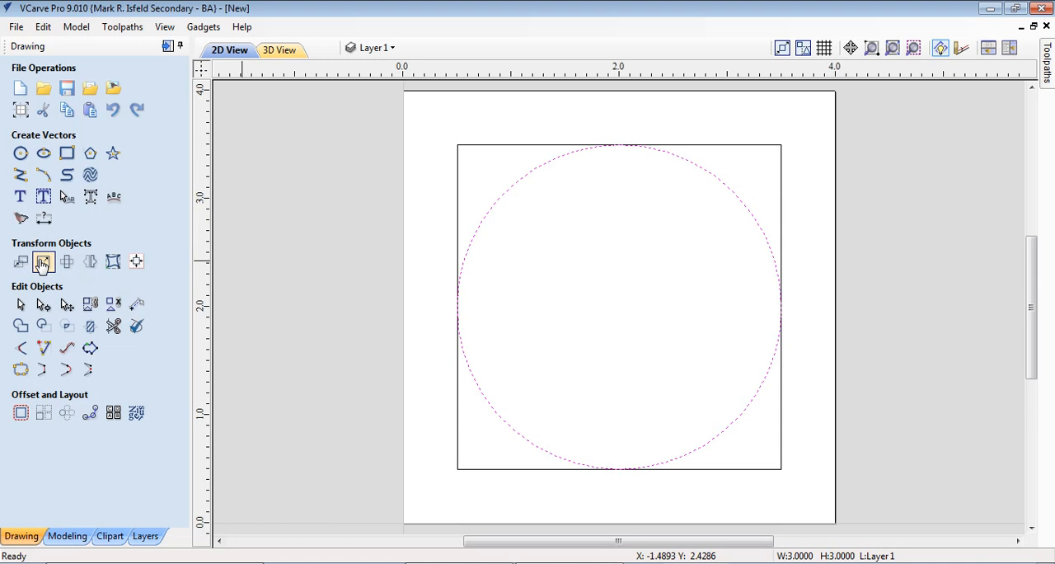
click(42, 262)
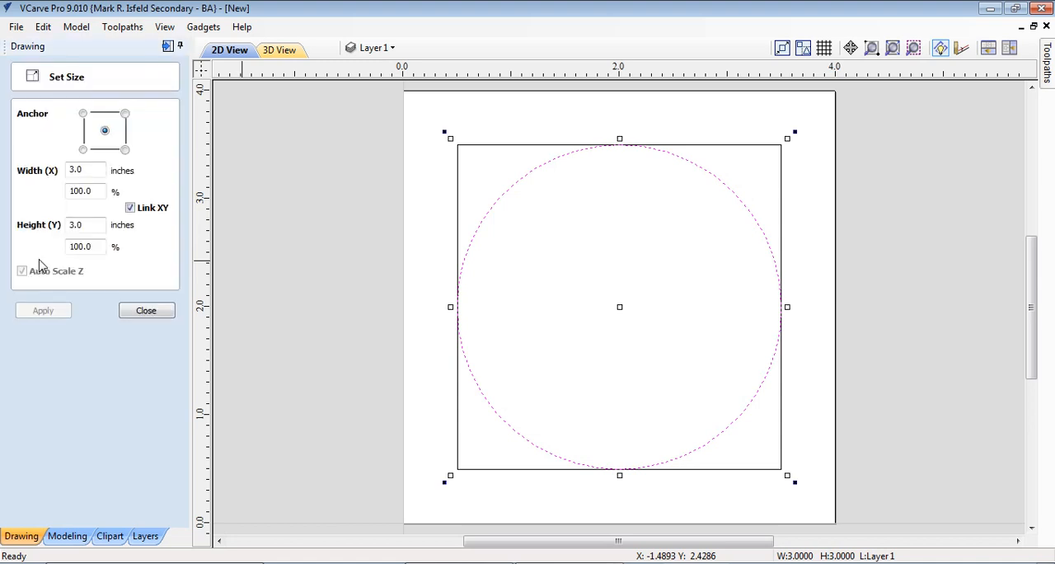
double_click(91, 170)
text(2.5)
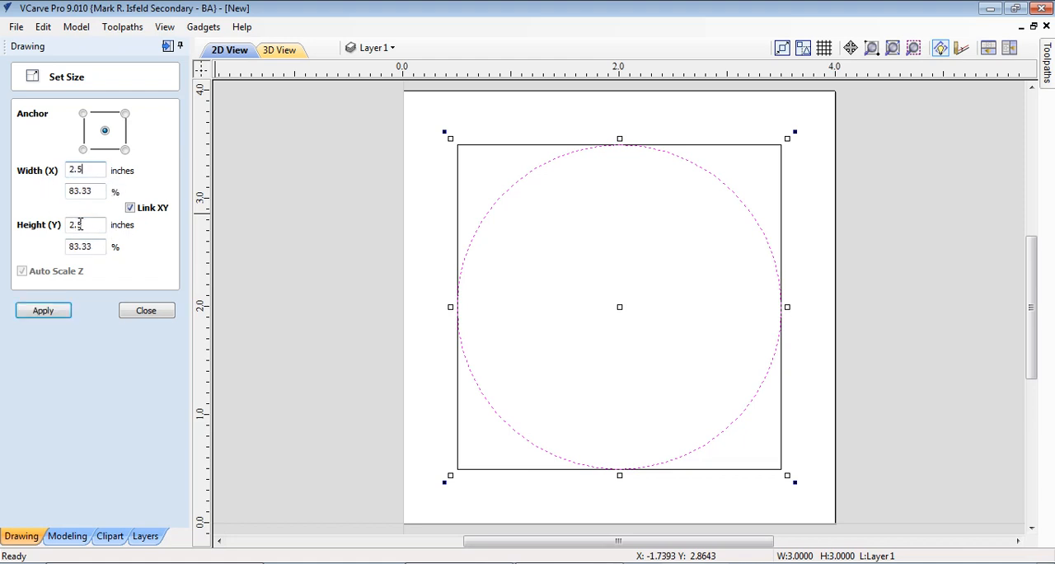
click(41, 311)
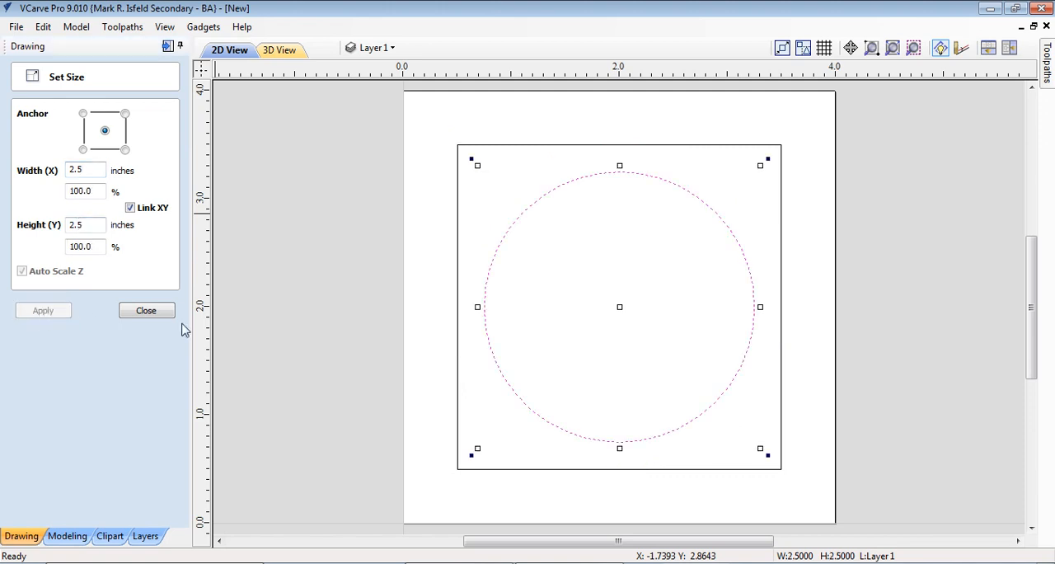
click(309, 309)
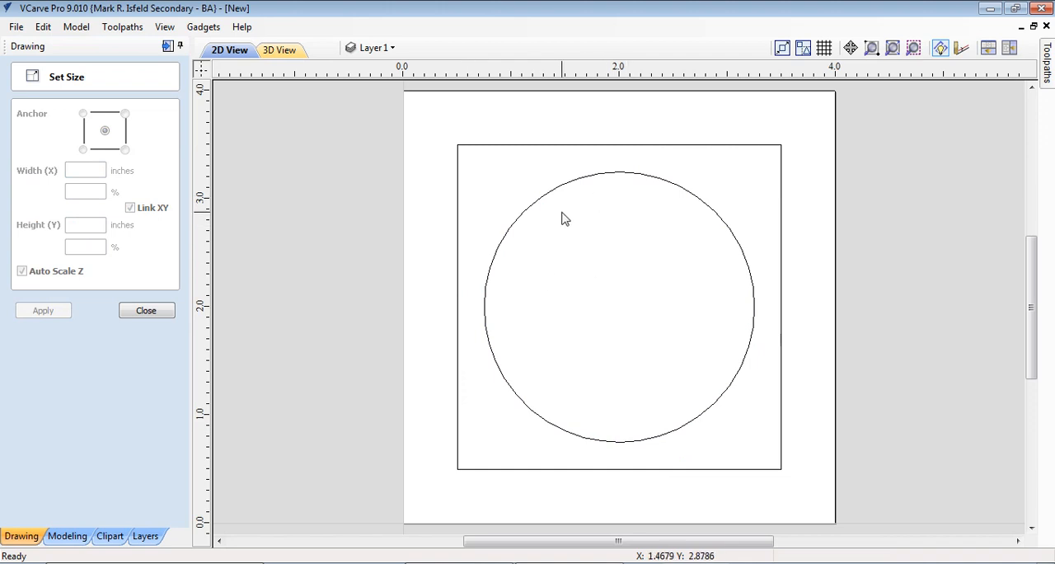
click(147, 310)
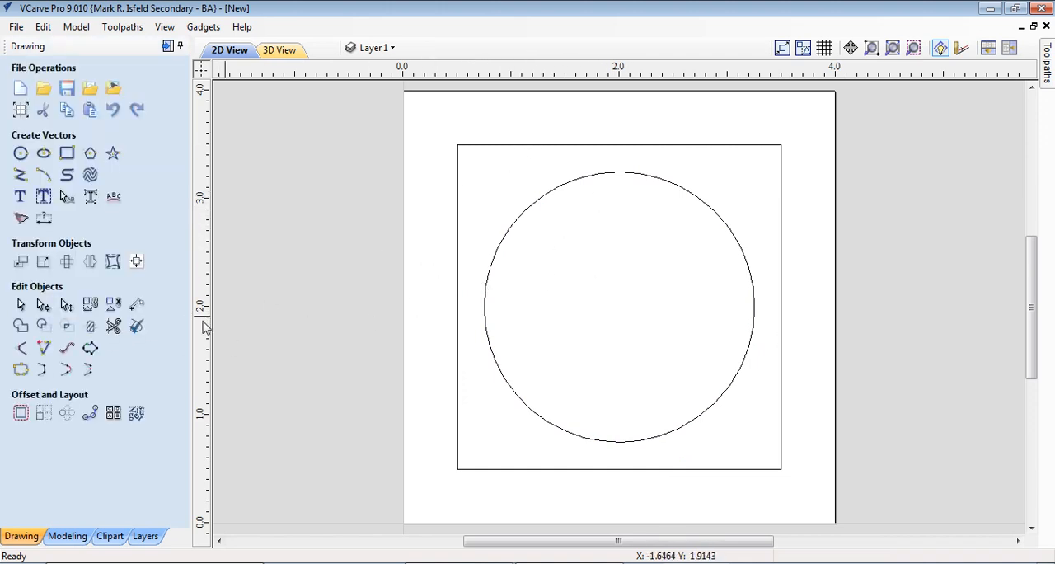
Draw a 45-degree line about 0.775 inches long from the square's top edge across its upper-left corner
click(20, 177)
scroll(529, 146, up, 3)
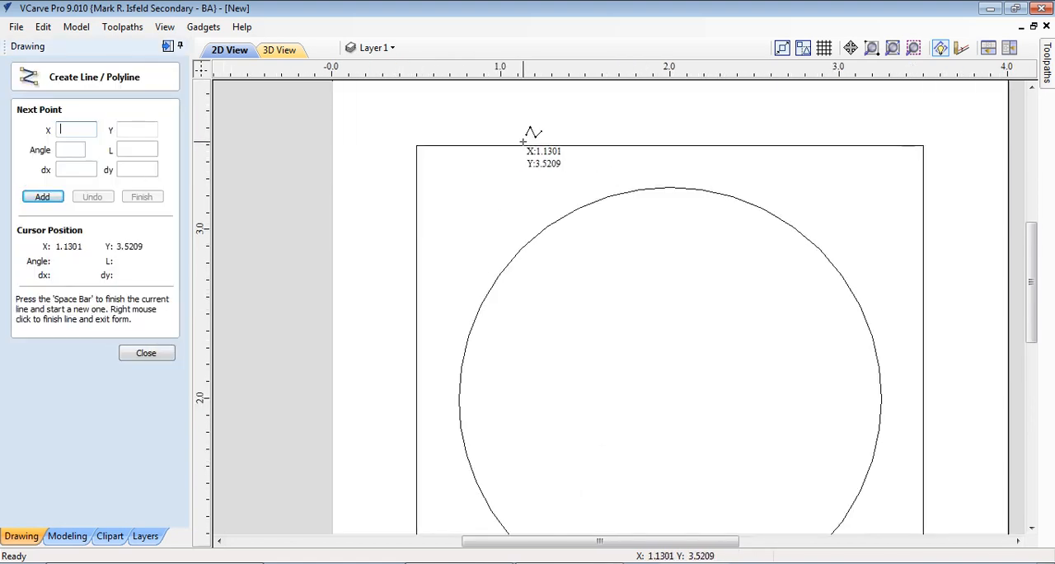
click(463, 146)
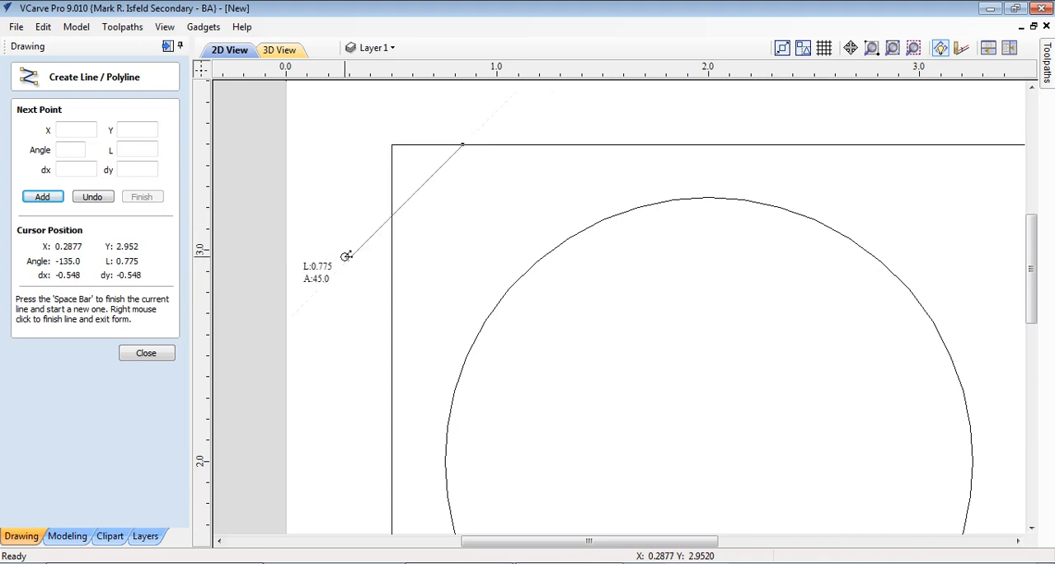
right_click(347, 198)
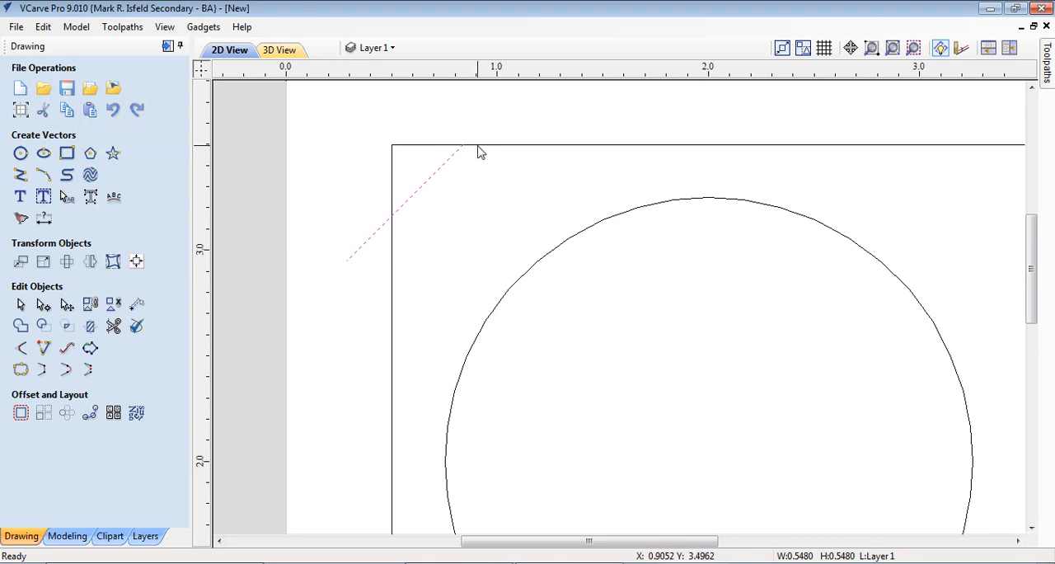
Measure the distance from the square's upper-left corner to the diagonal line's end on the top edge
click(137, 305)
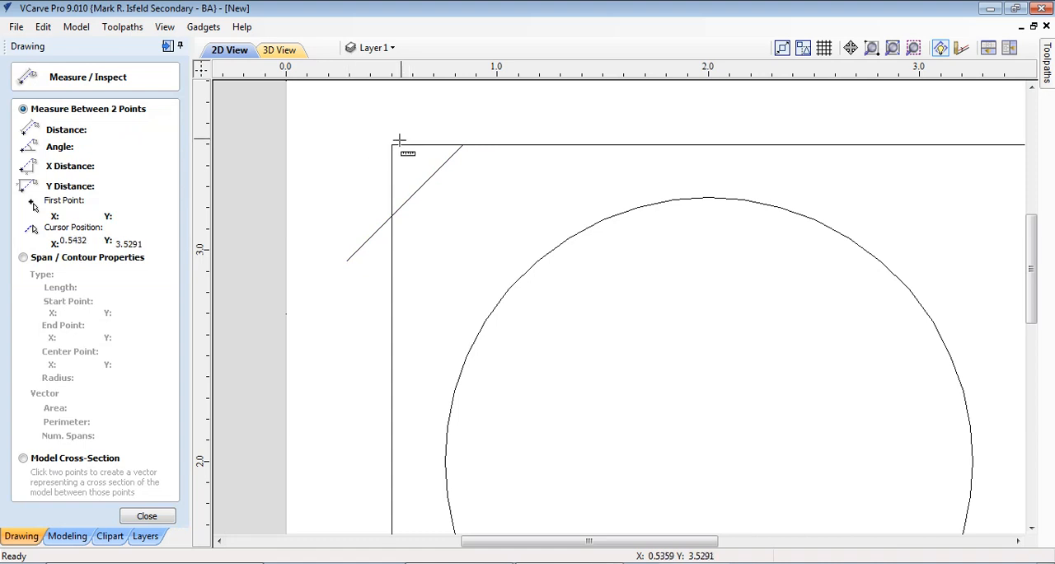
click(395, 143)
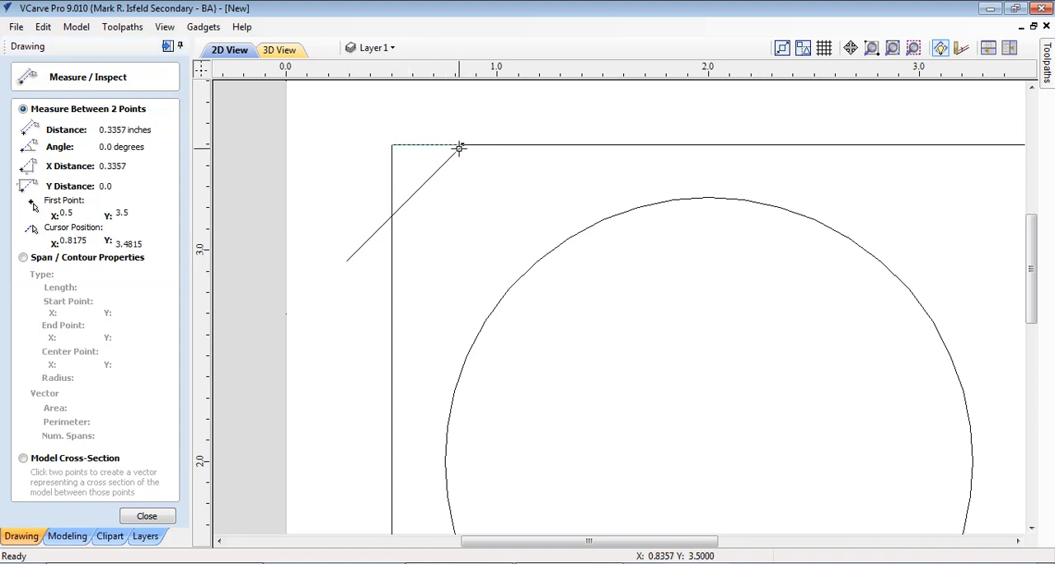
middle_drag(431, 130, 431, 181)
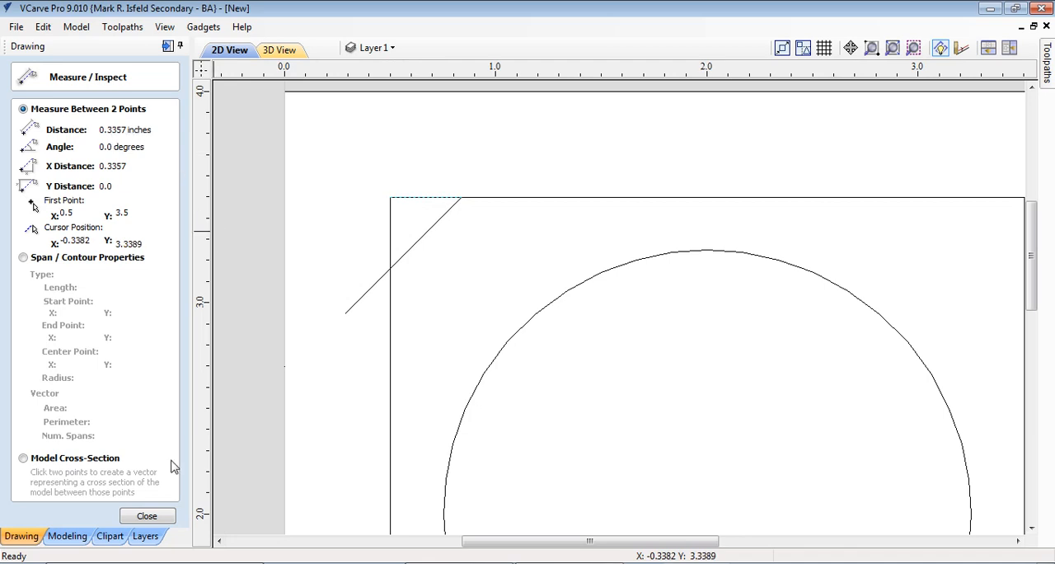
click(147, 516)
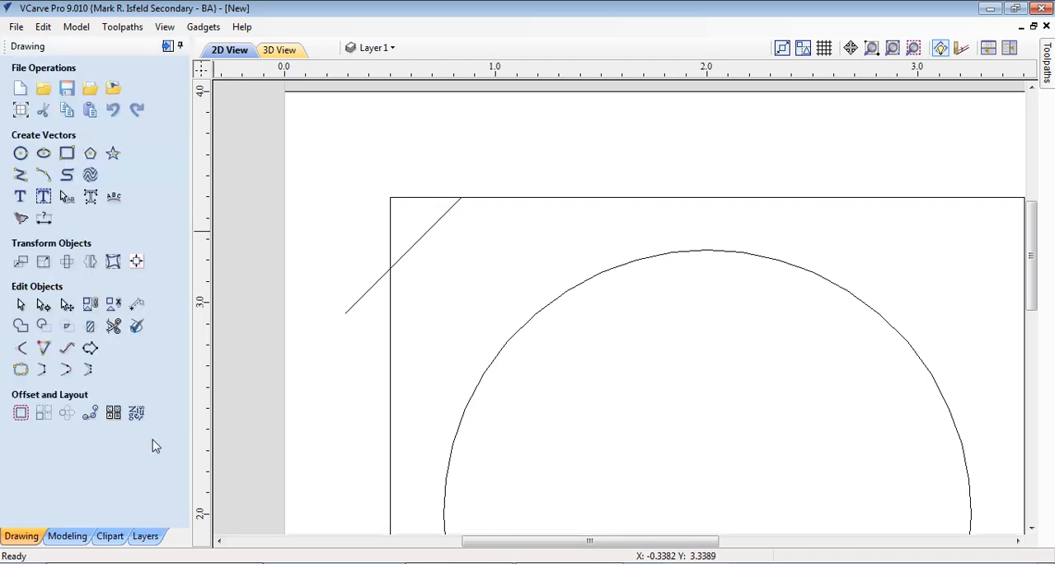
Move the diagonal line slightly to the left using a relative X offset
click(20, 262)
click(431, 226)
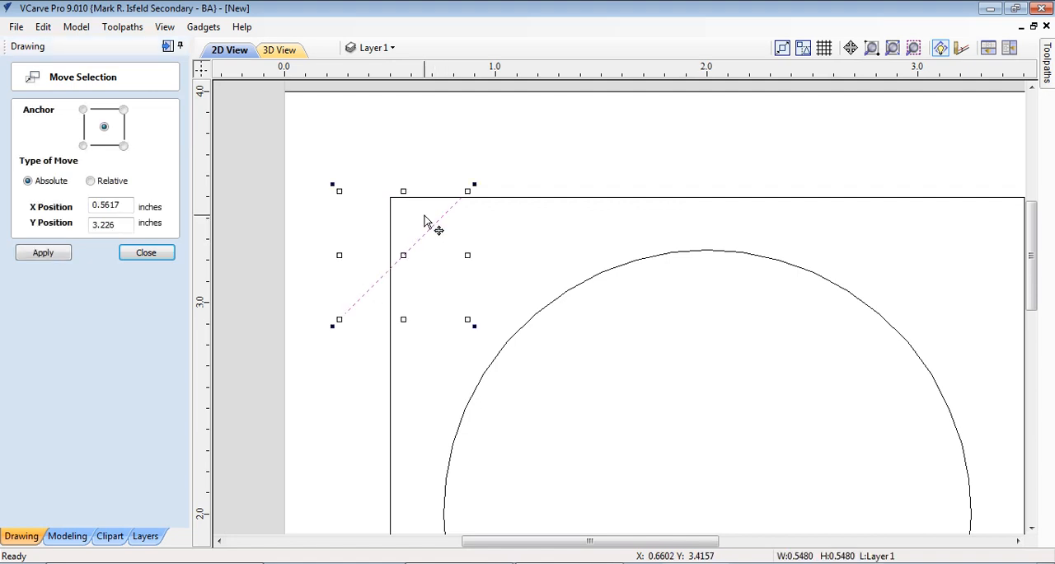
click(91, 182)
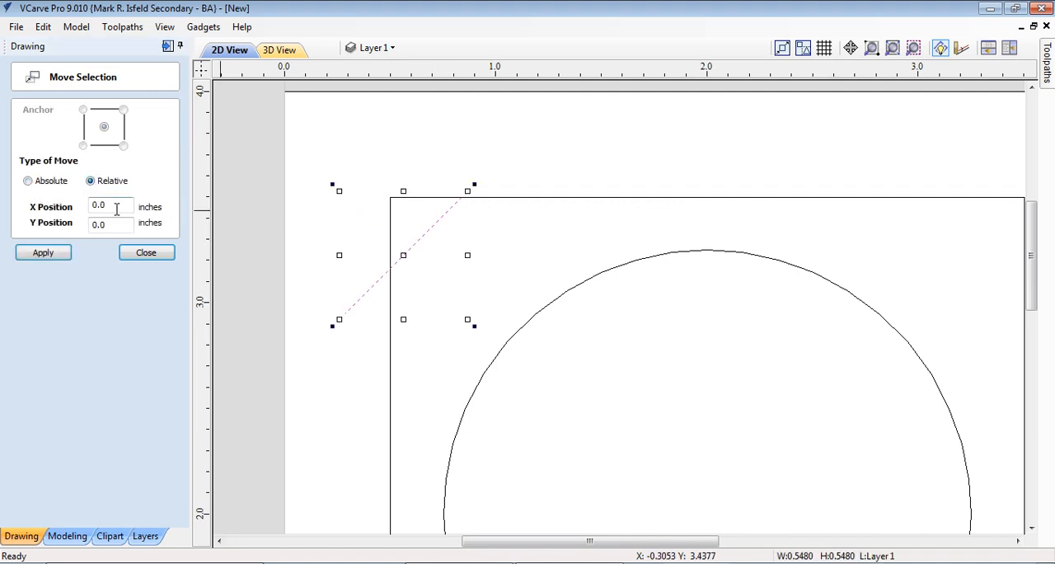
drag(116, 209, 75, 210)
click(49, 255)
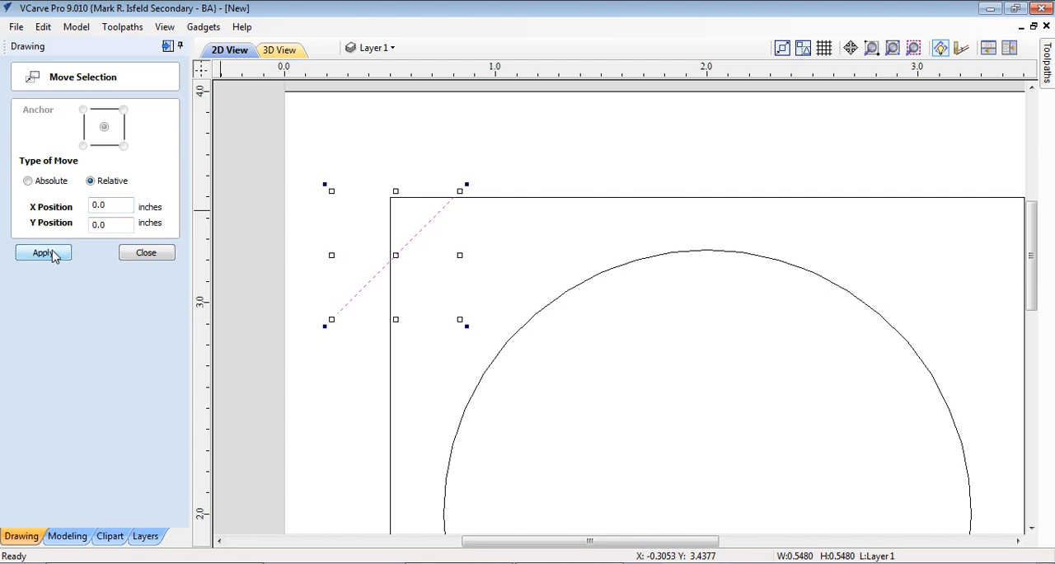
click(147, 253)
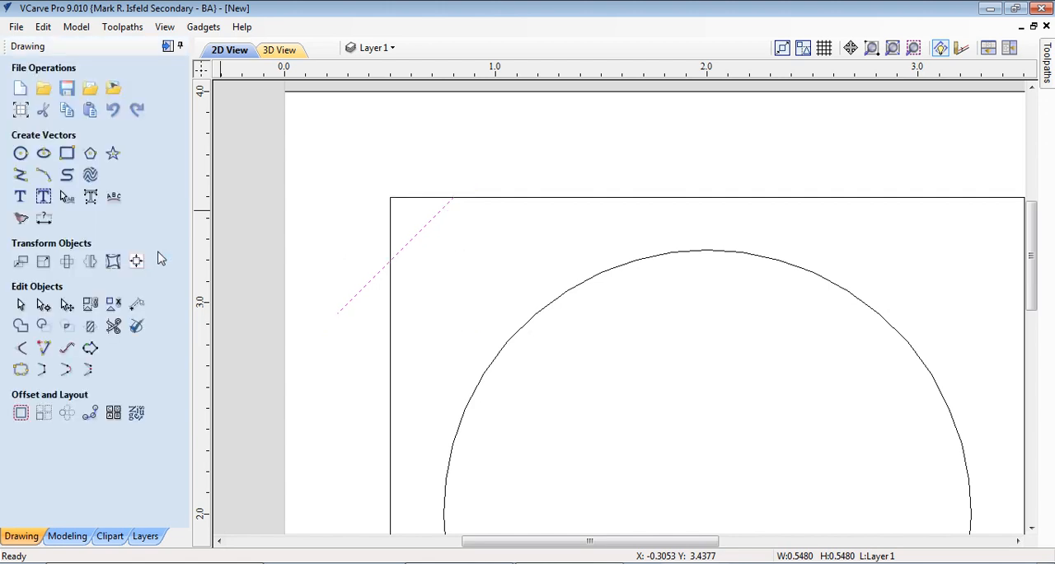
Measure again along the top edge from the square's upper-left corner to the end of the moved diagonal line
click(136, 306)
click(390, 198)
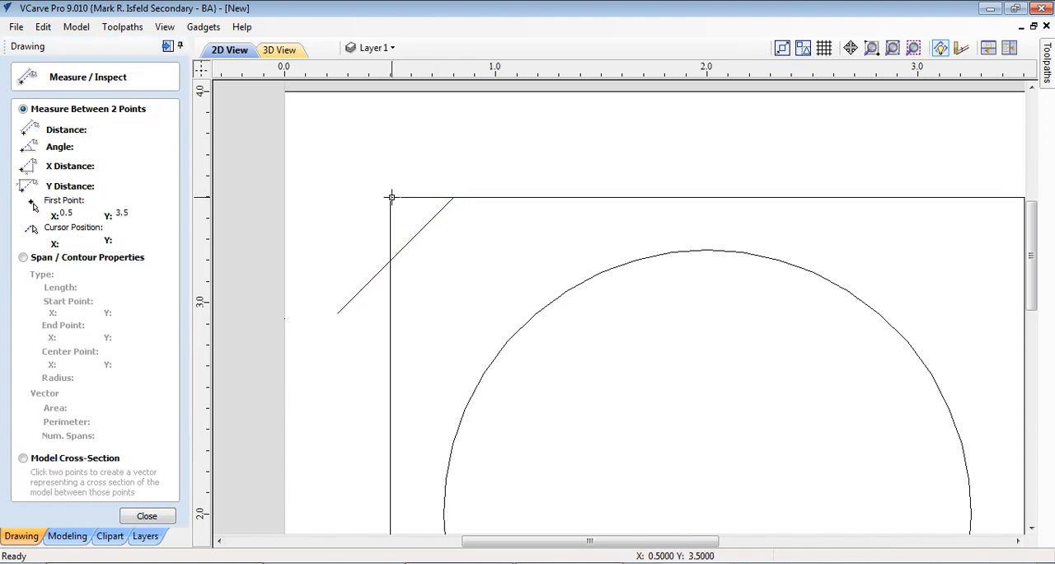
click(454, 198)
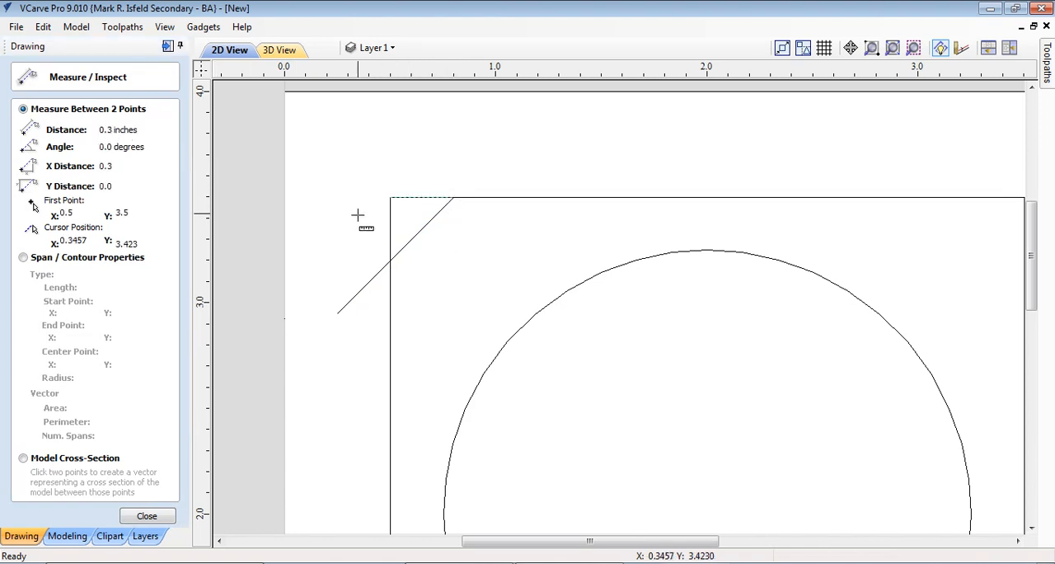
click(148, 517)
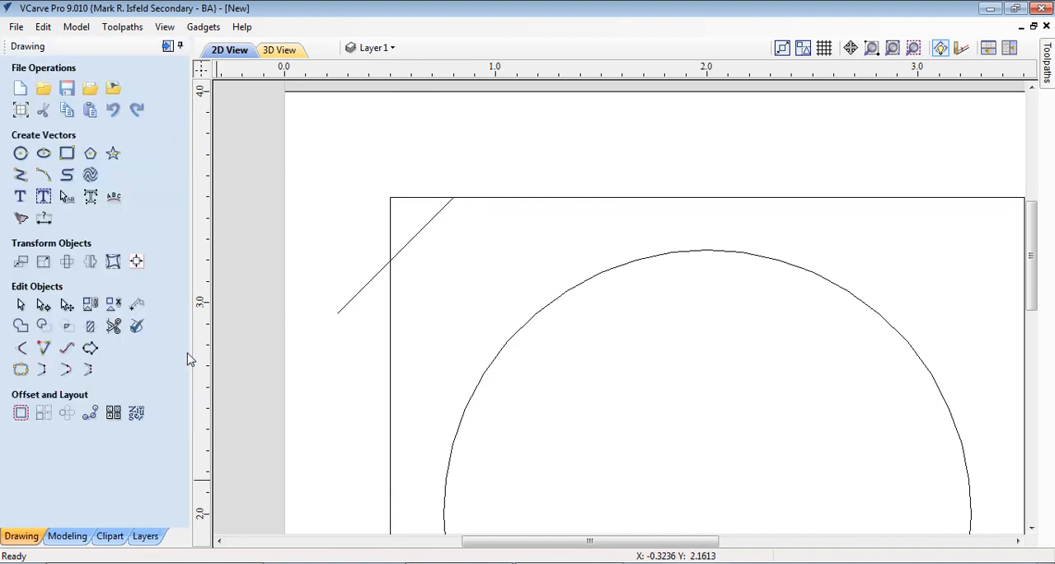
Trim off the part of the diagonal line that extends outside the square's left edge
click(114, 328)
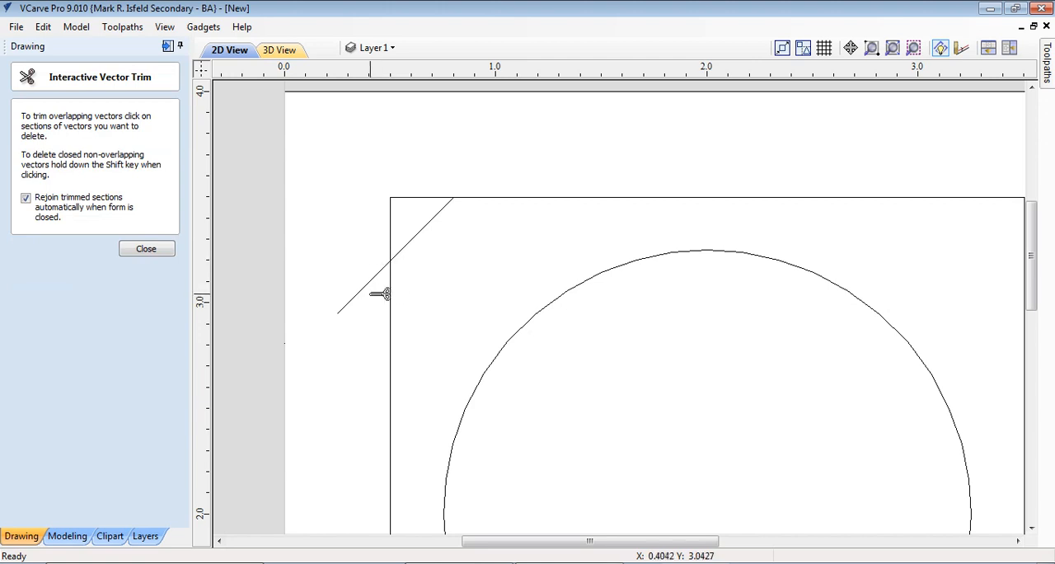
click(368, 288)
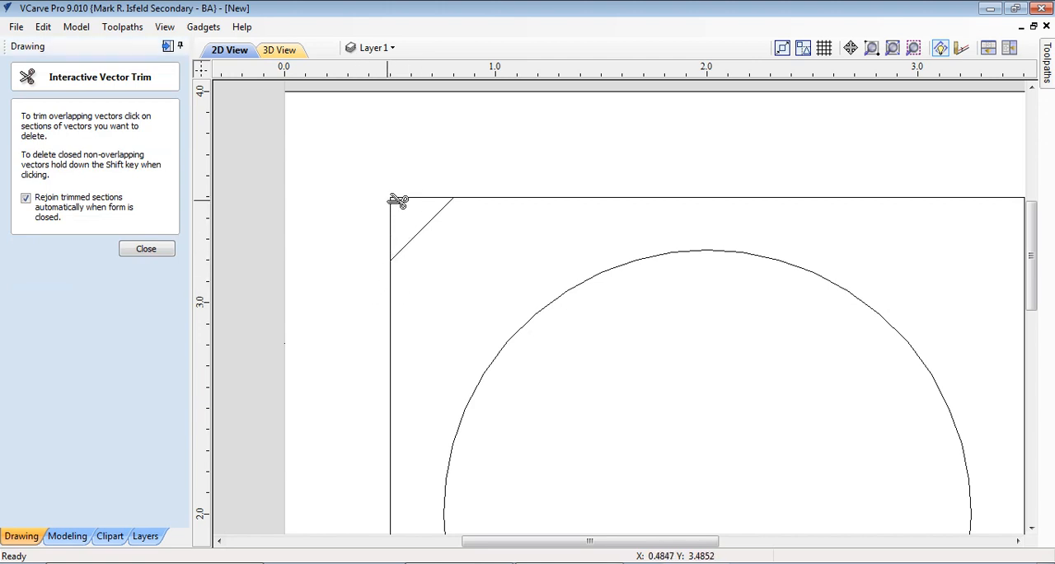
click(145, 249)
Mirror copies of the upper-left diagonal line about the job center, horizontally and vertically, to place one across each remaining corner of the square
scroll(325, 337, down, 3)
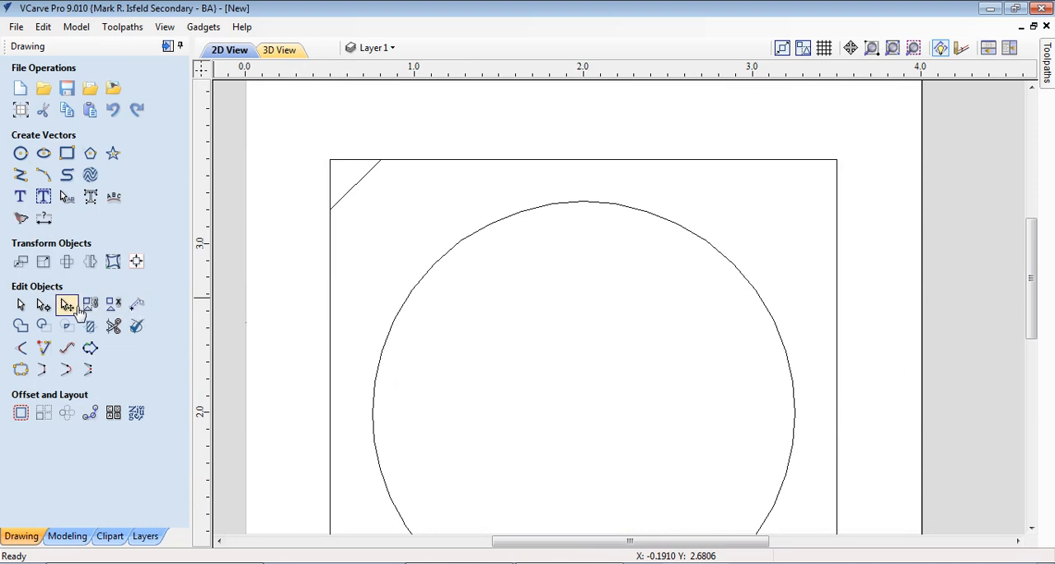
click(89, 263)
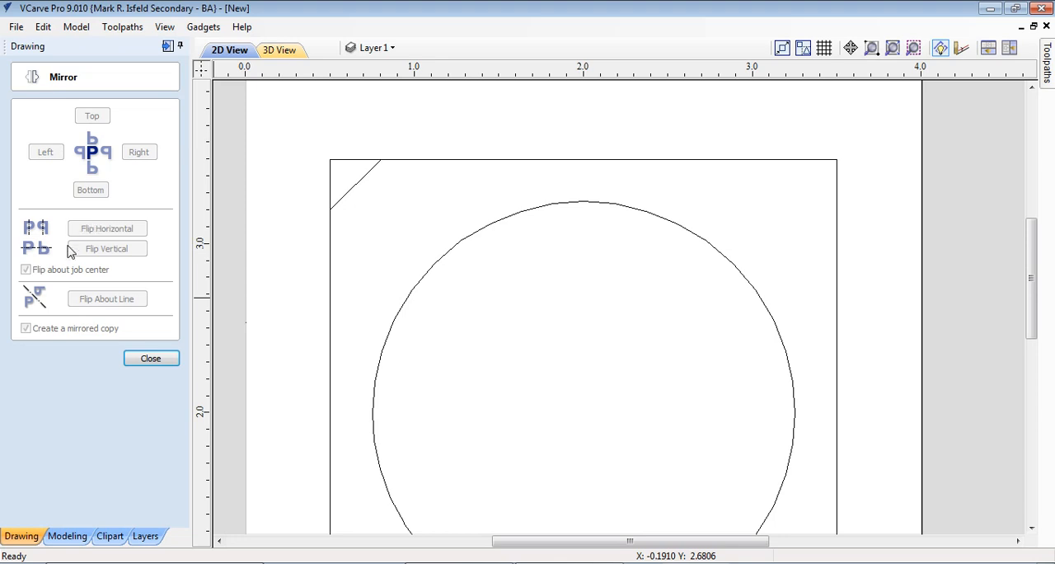
click(357, 191)
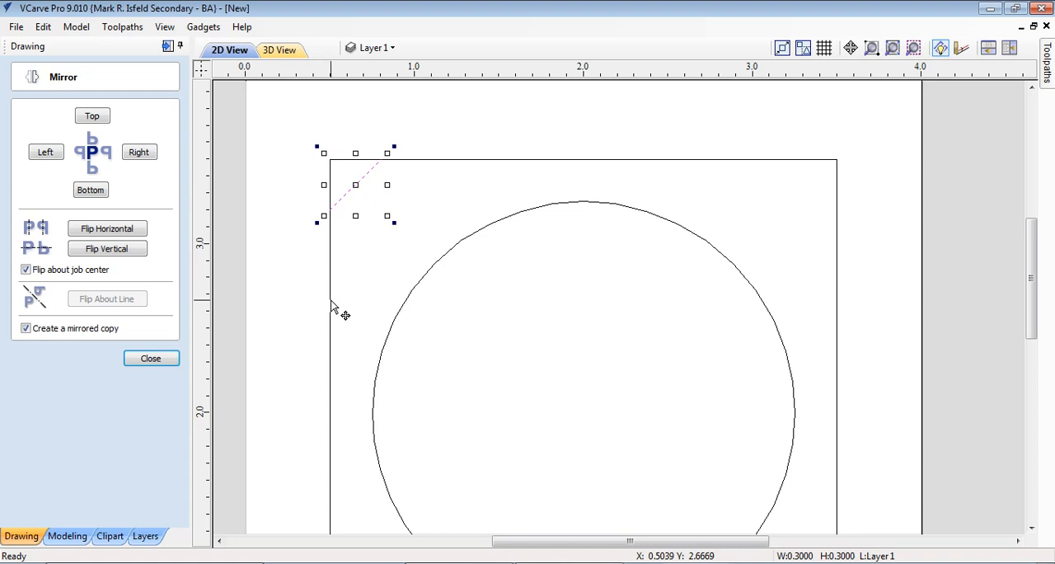
scroll(499, 338, down, 2)
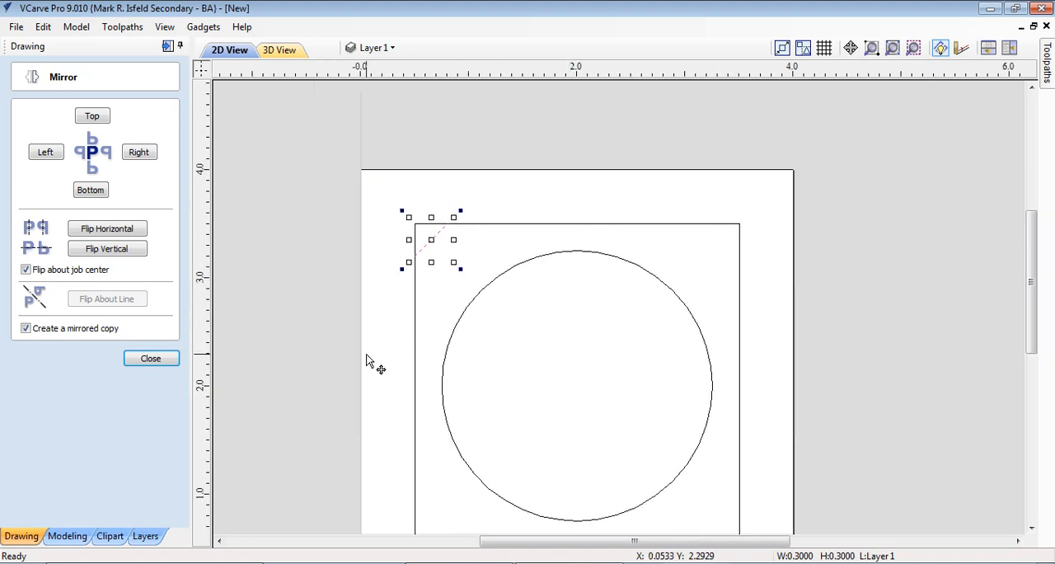
middle_drag(562, 371, 532, 333)
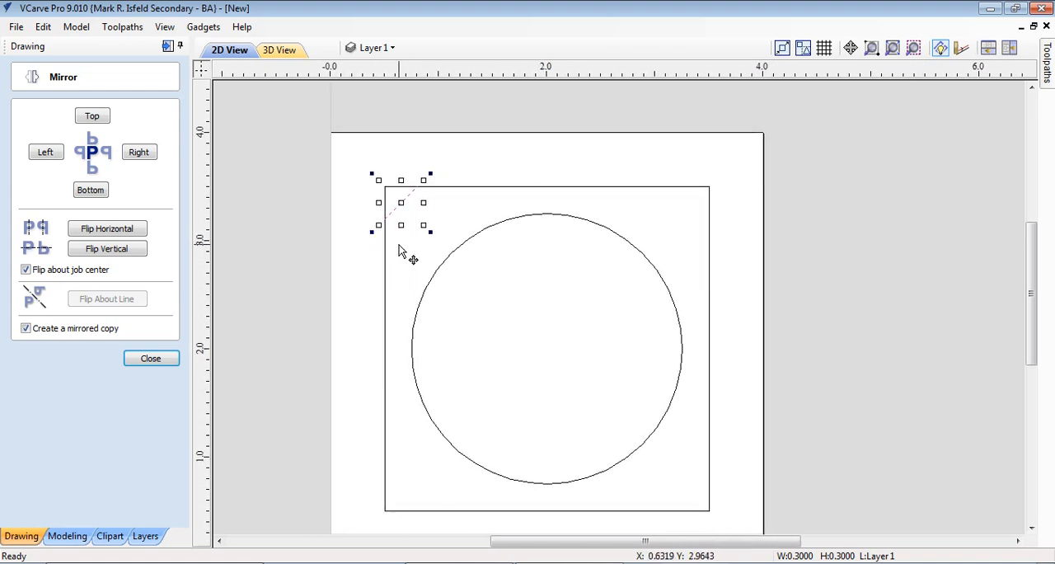
click(118, 236)
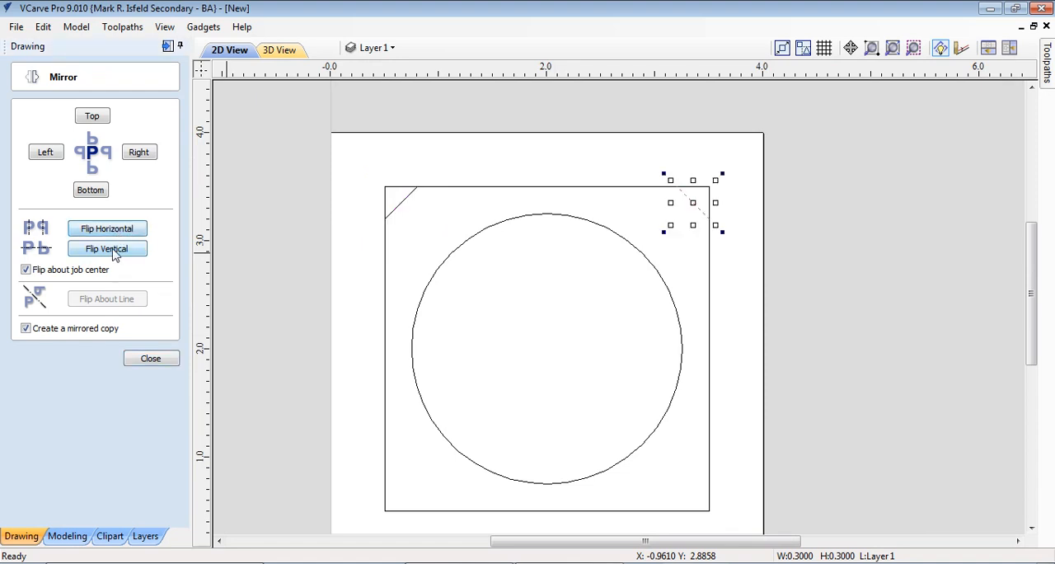
click(113, 254)
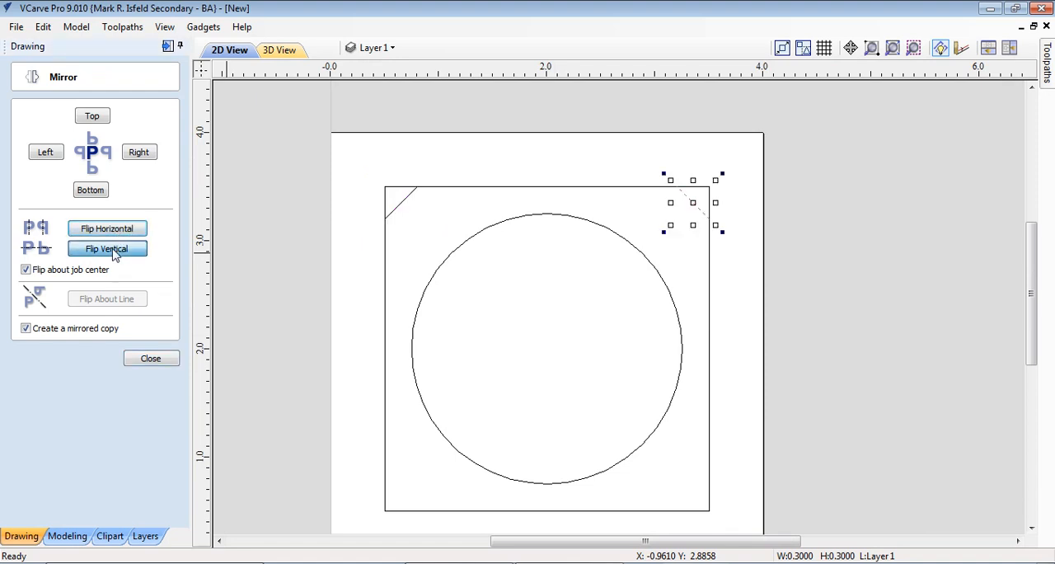
click(411, 193)
click(130, 252)
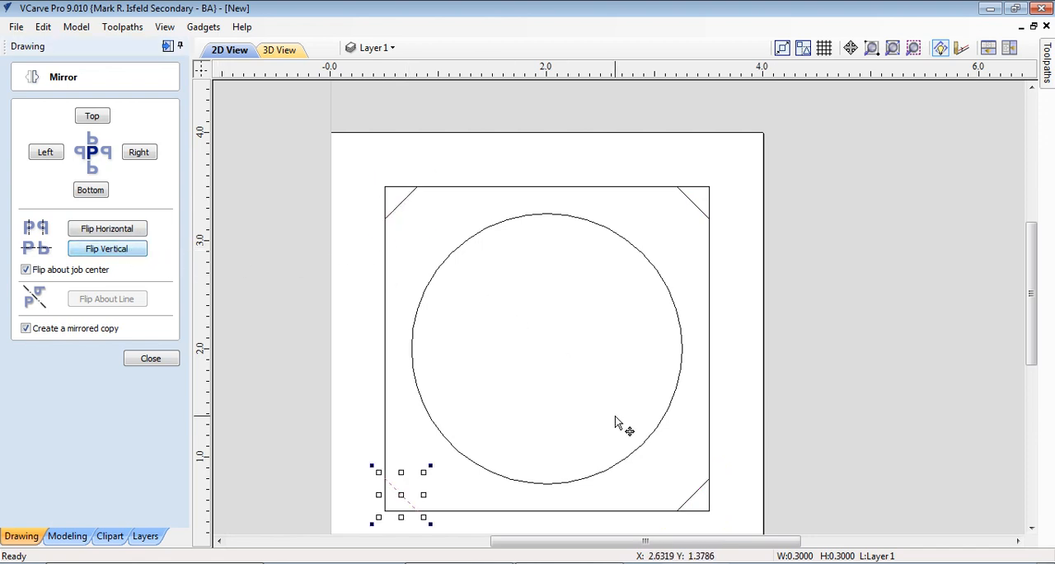
click(150, 360)
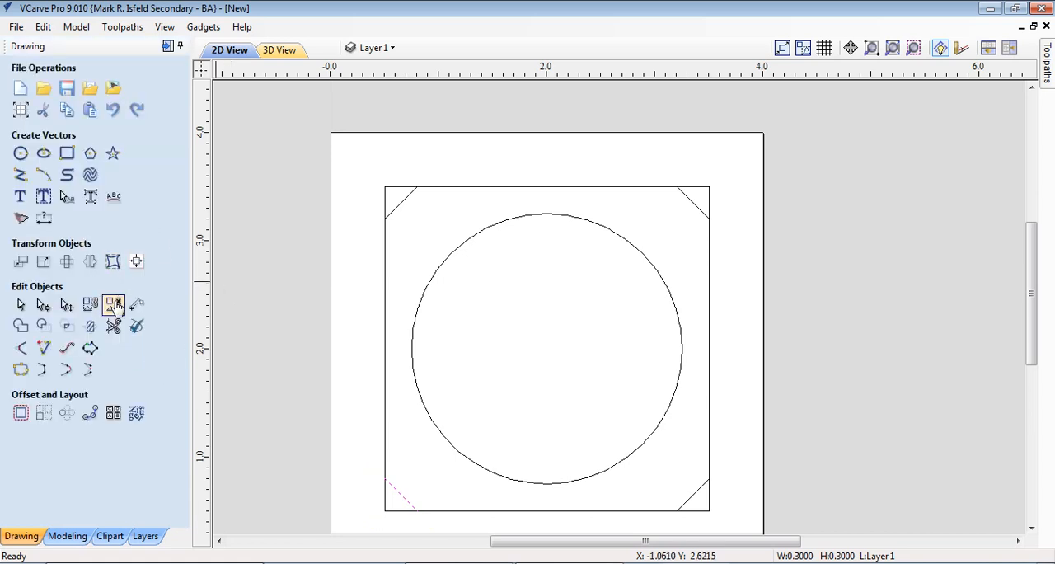
Trim away the square's four corners outside the diagonal lines, rejoining the trimmed sections automatically into one closed outline
click(124, 328)
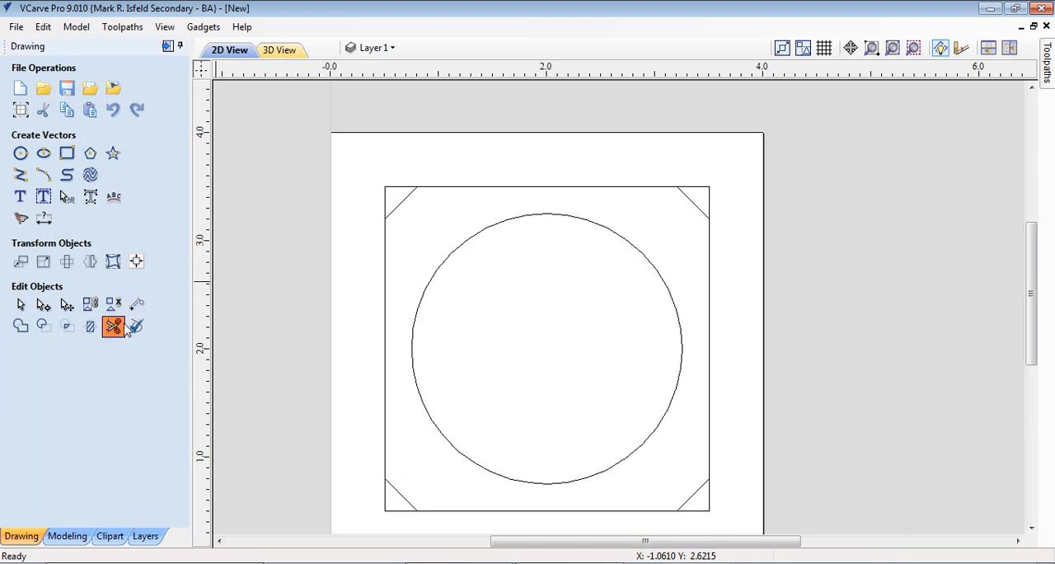
click(385, 204)
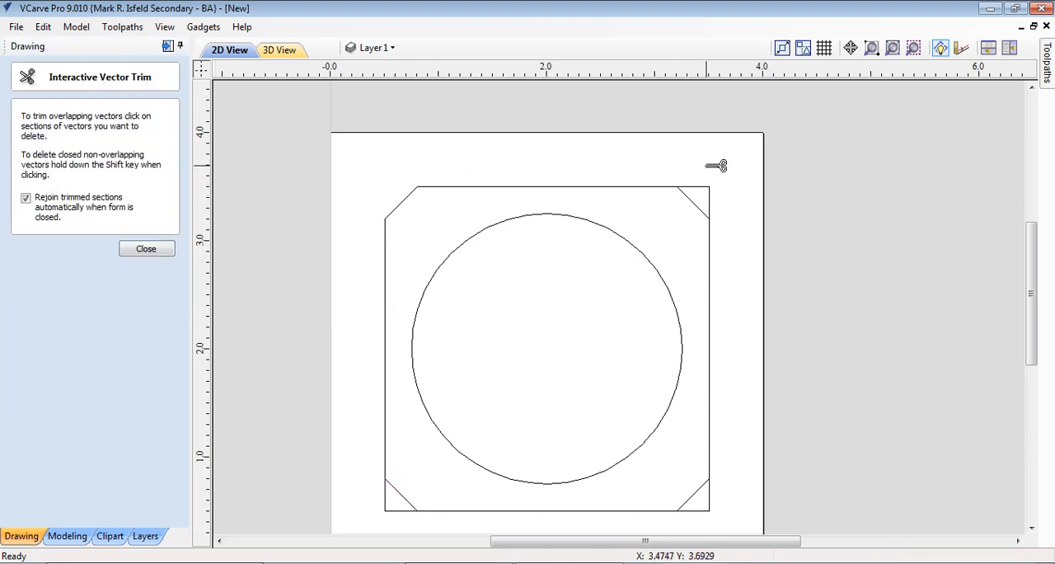
click(709, 205)
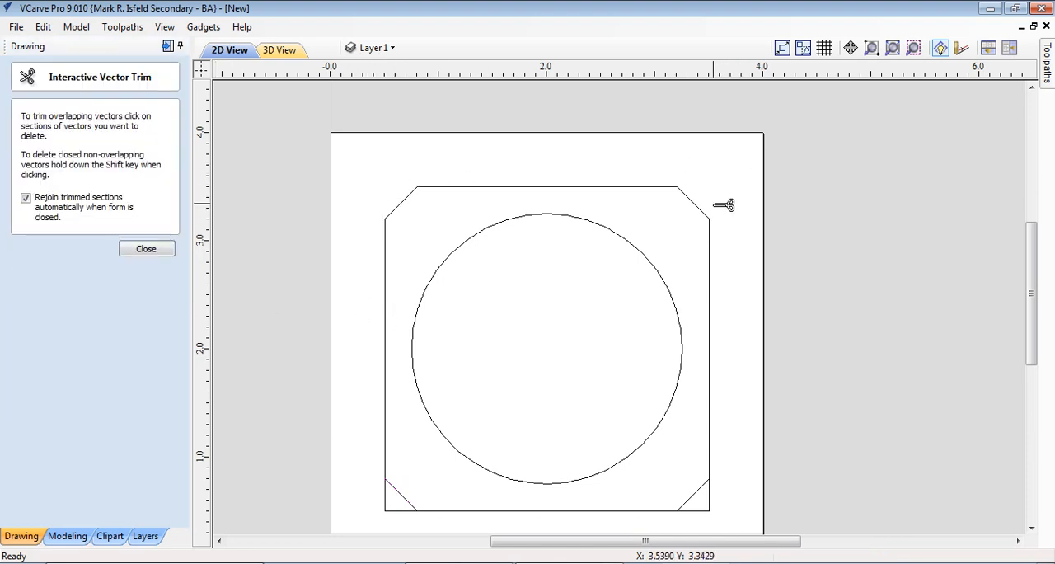
click(709, 507)
click(388, 507)
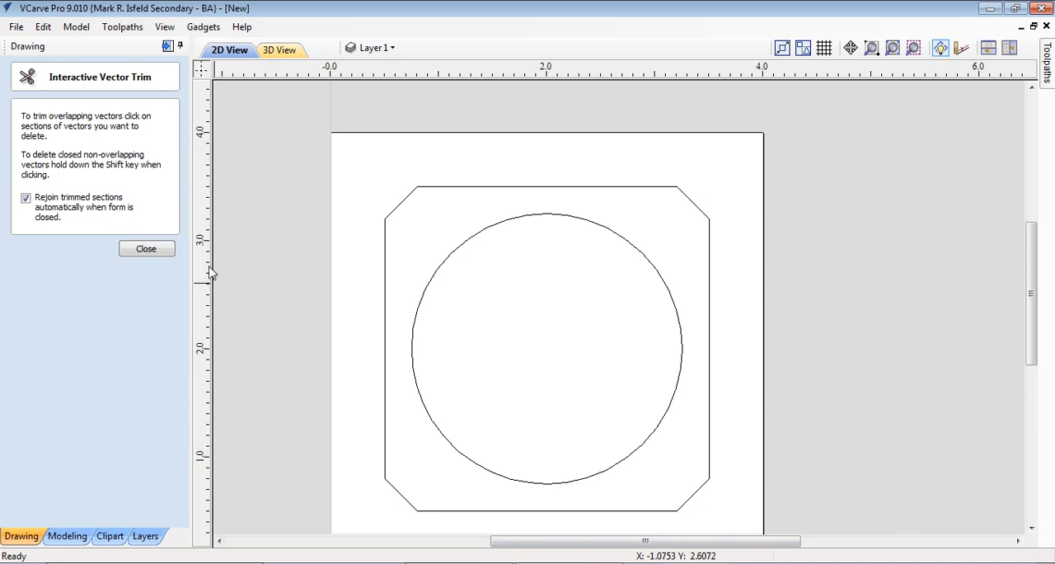
click(146, 249)
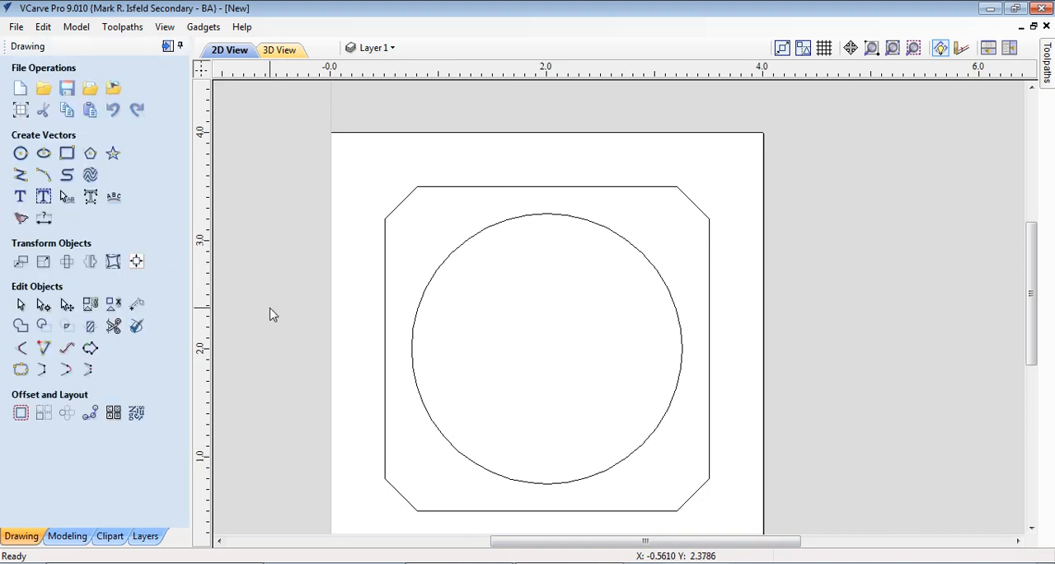
middle_drag(274, 379, 271, 373)
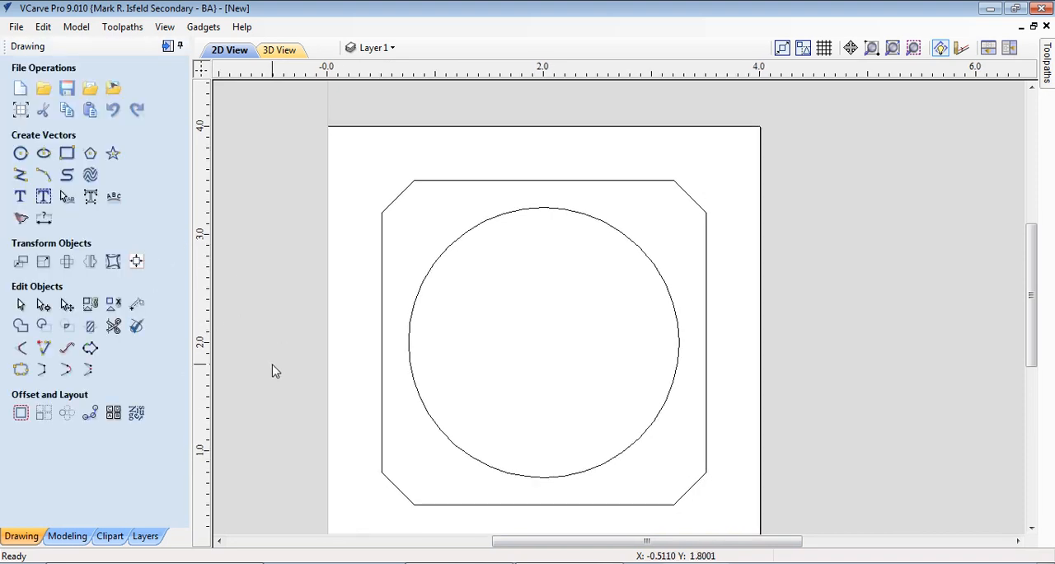